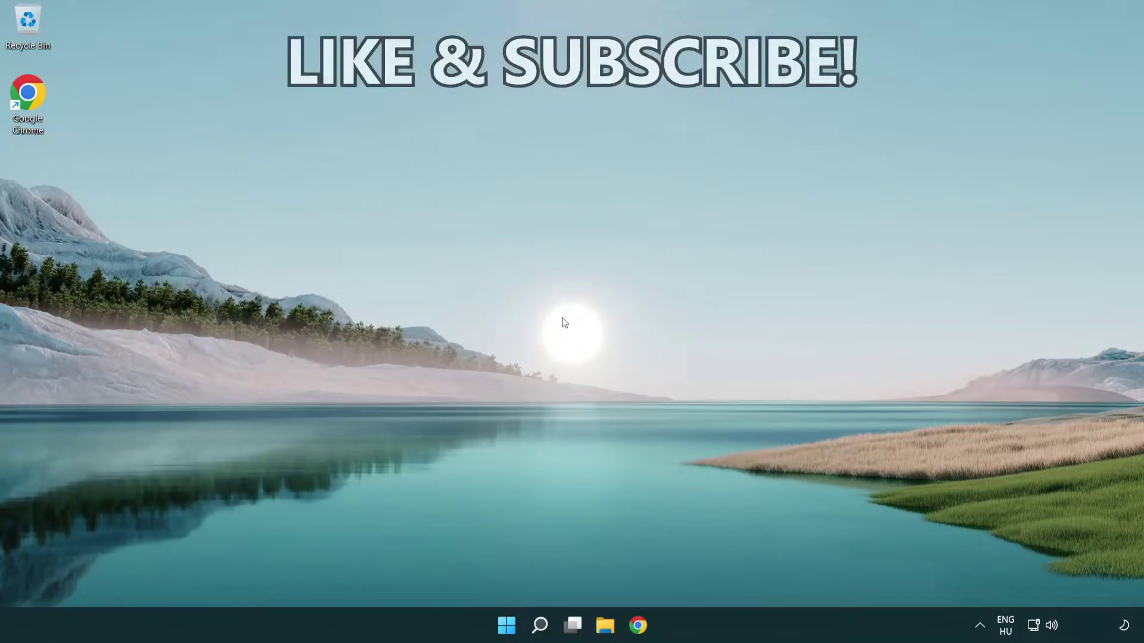
# Search for 'cmd' and launch Command Prompt as administrator.
pyautogui.click(540, 634)
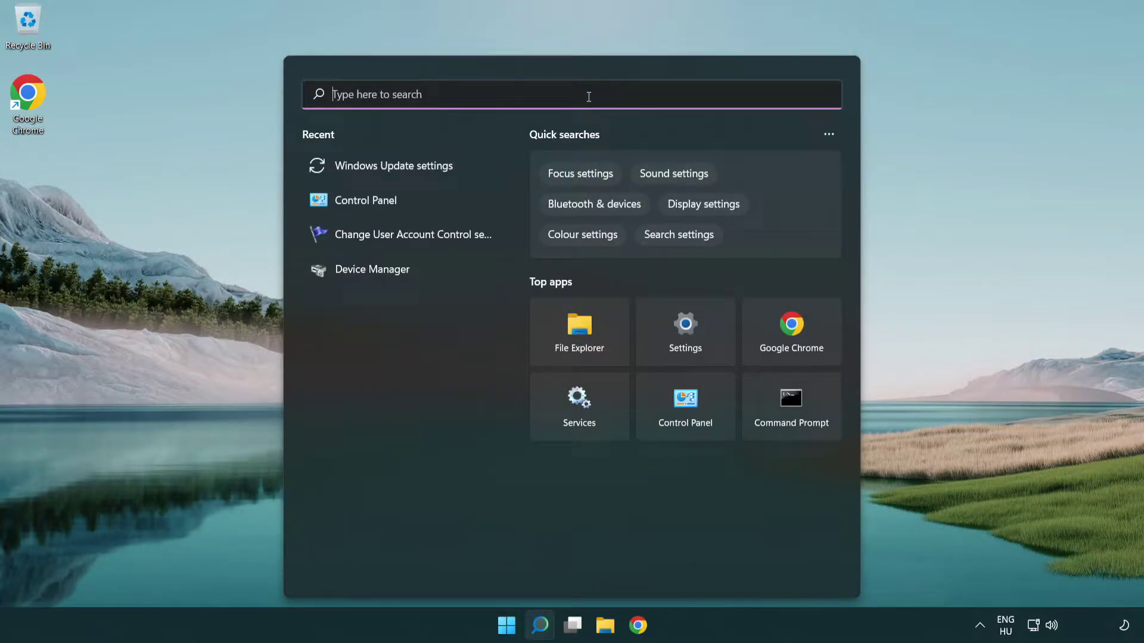
pyautogui.write('cmd')
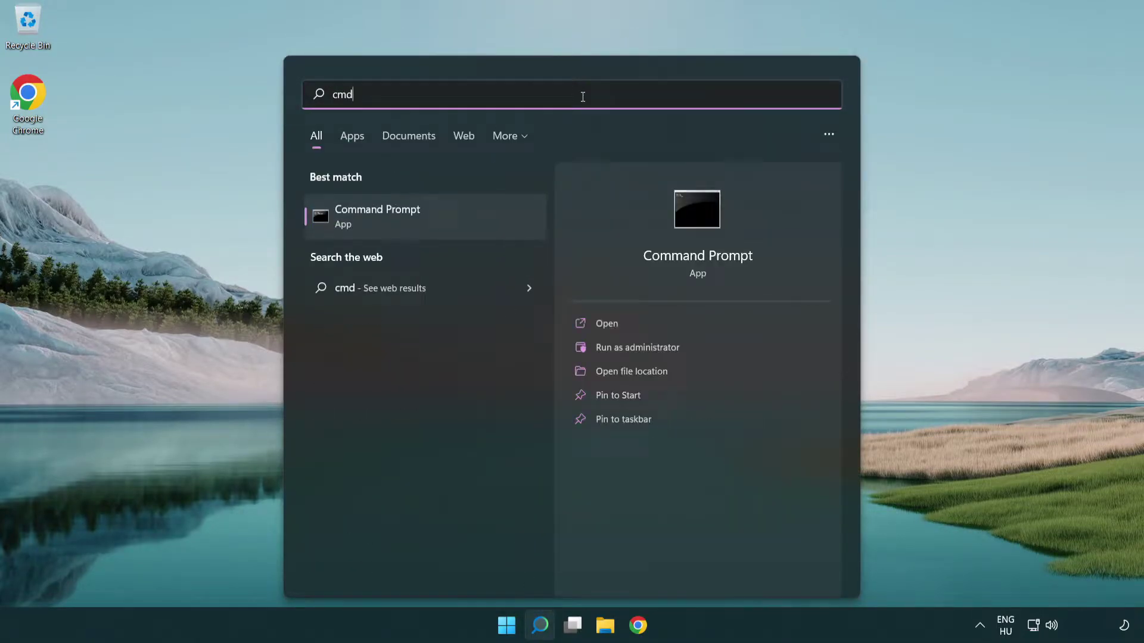
pyautogui.rightClick(466, 214)
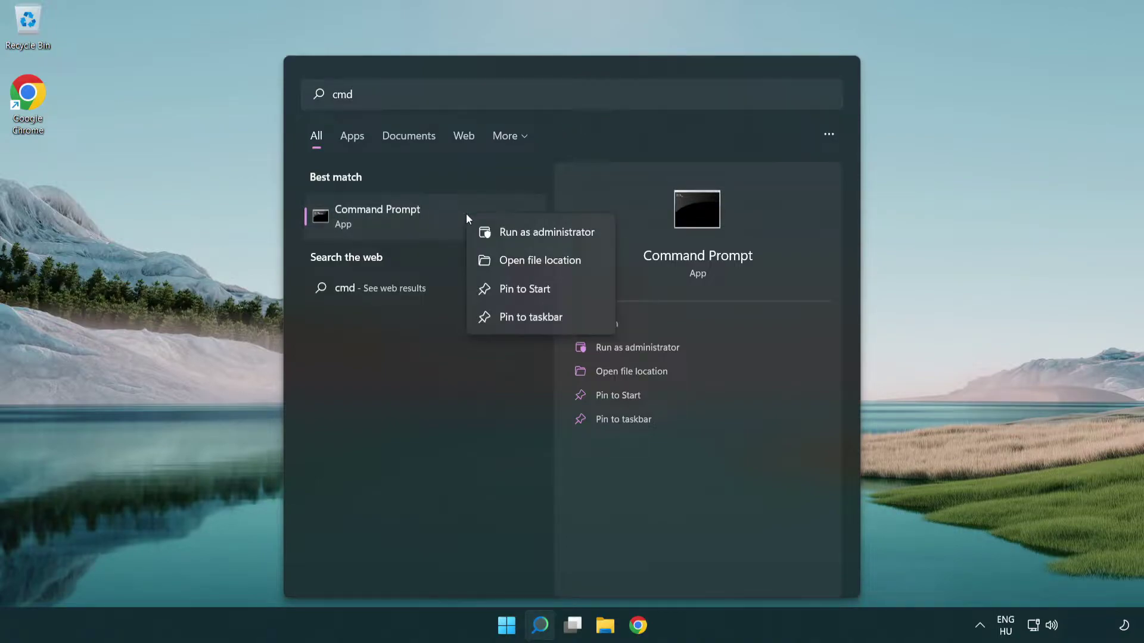
pyautogui.click(554, 232)
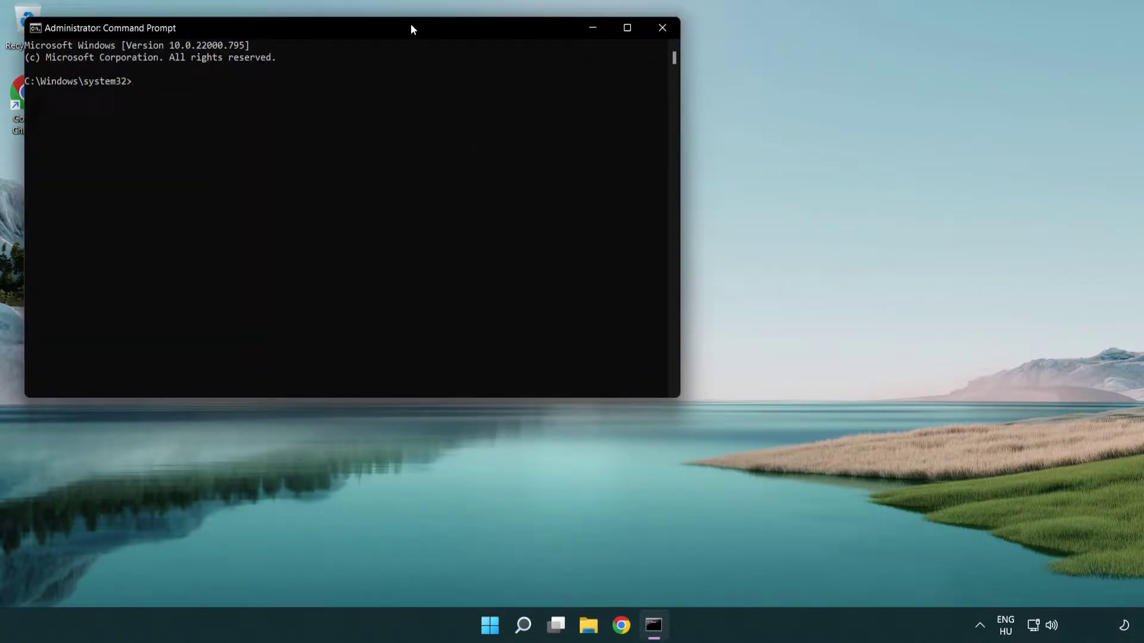
# Run ipconfig /flushdns and netsh winsock reset, then exit Command Prompt.
pyautogui.moveTo(411, 28); pyautogui.dragTo(620, 131)
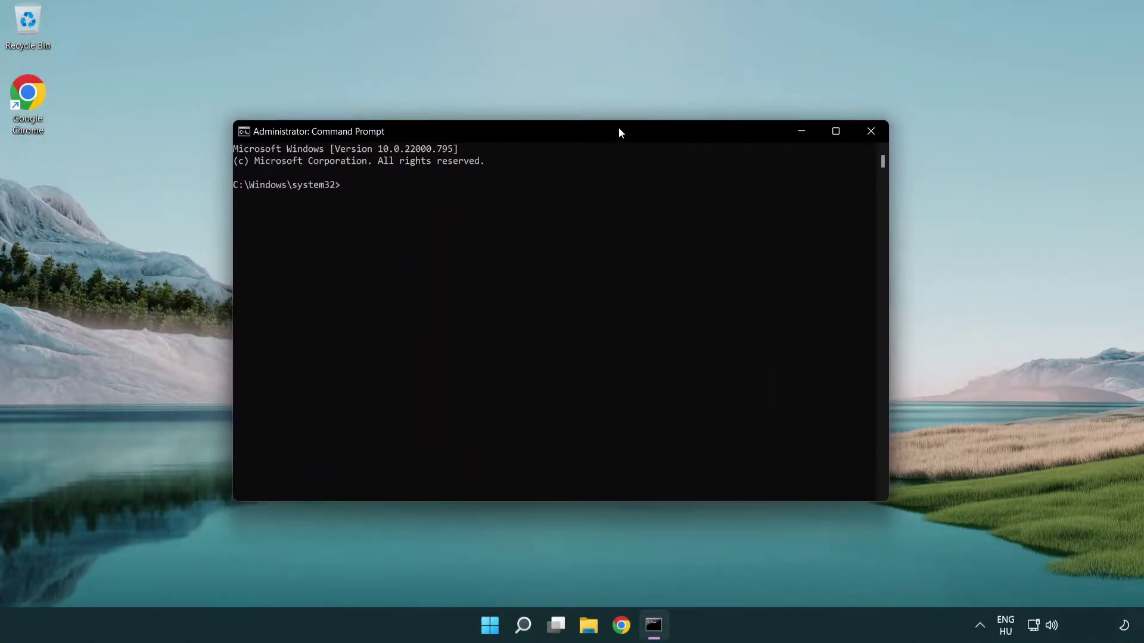
pyautogui.write('i')
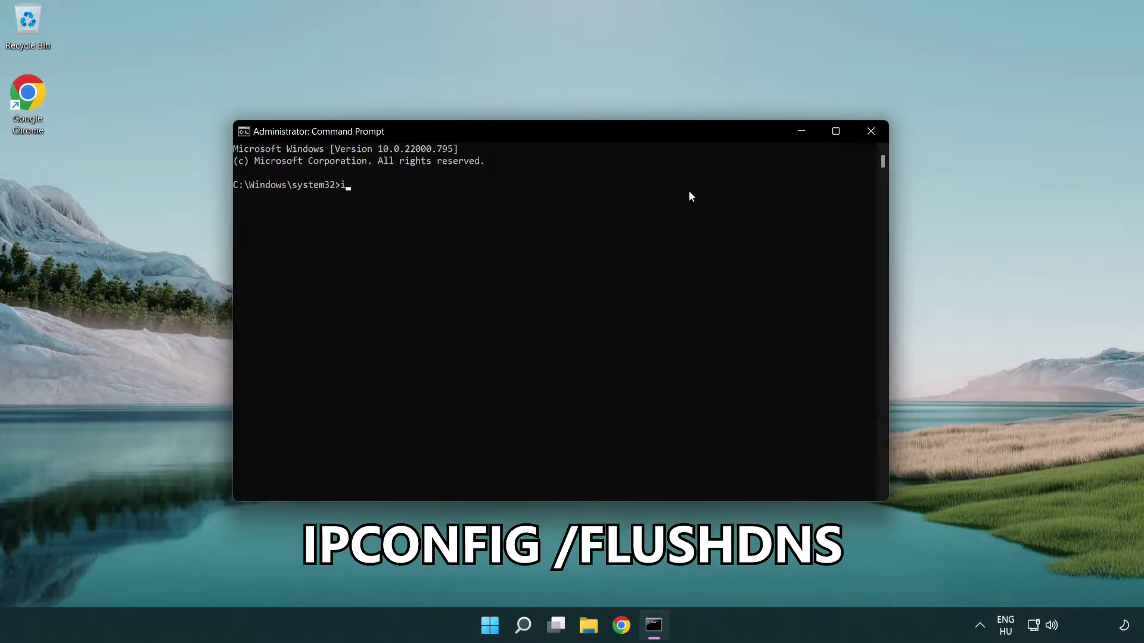
pyautogui.write('pcon')
pyautogui.write('fig ')
pyautogui.write('/fl')
pyautogui.write('ushdns')
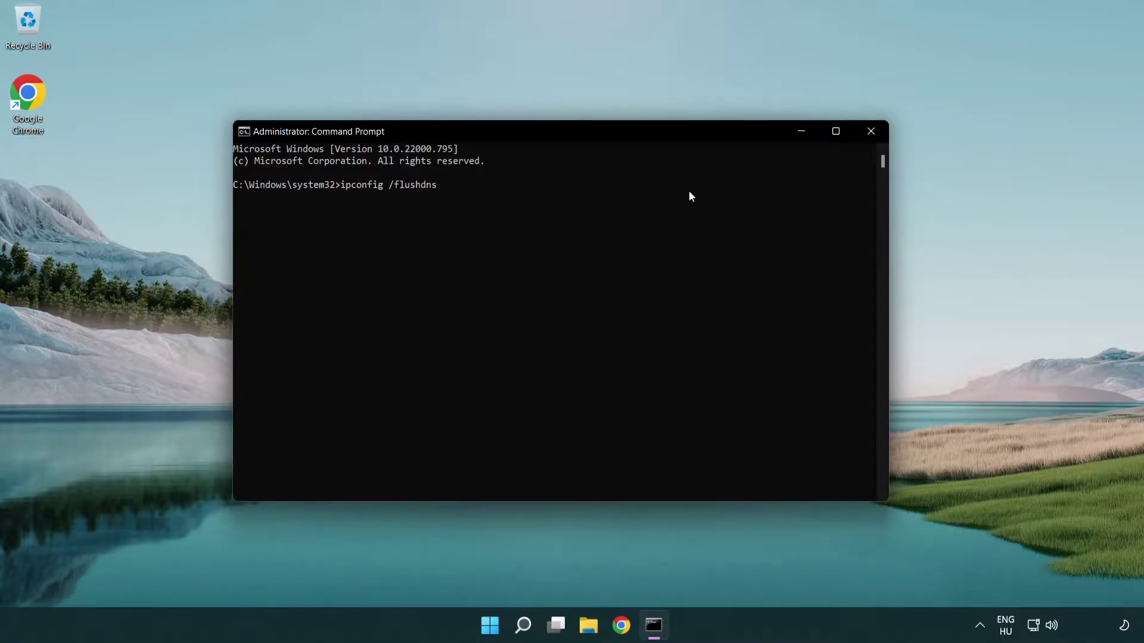
pyautogui.press('Return')
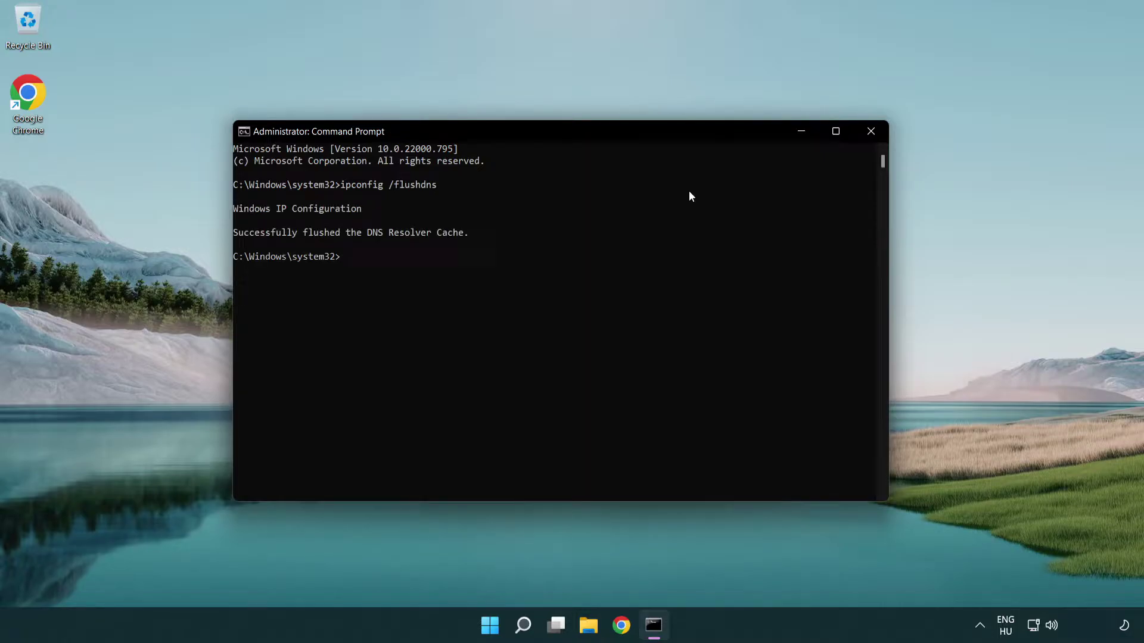
pyautogui.write('ne')
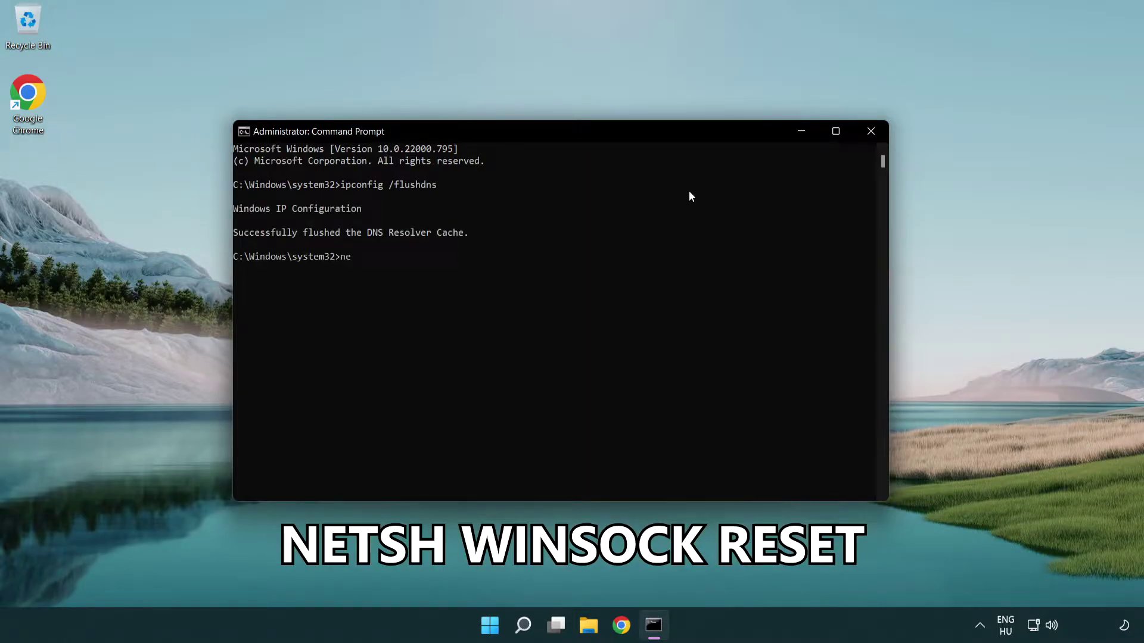
pyautogui.write('tsh winsoc')
pyautogui.write('k reset')
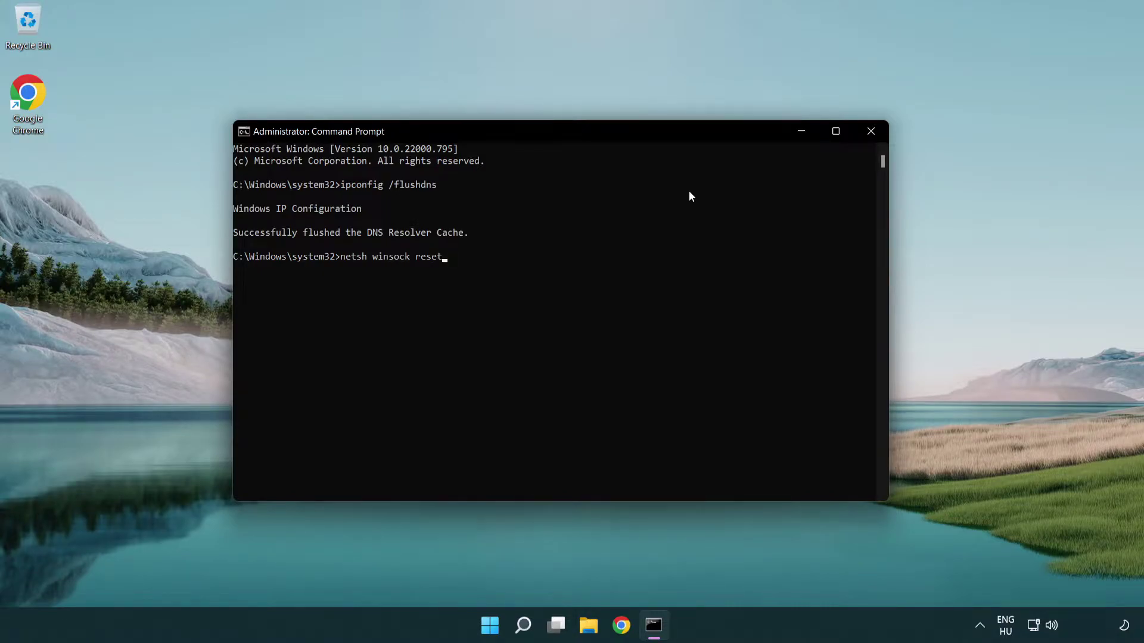
pyautogui.press('Return')
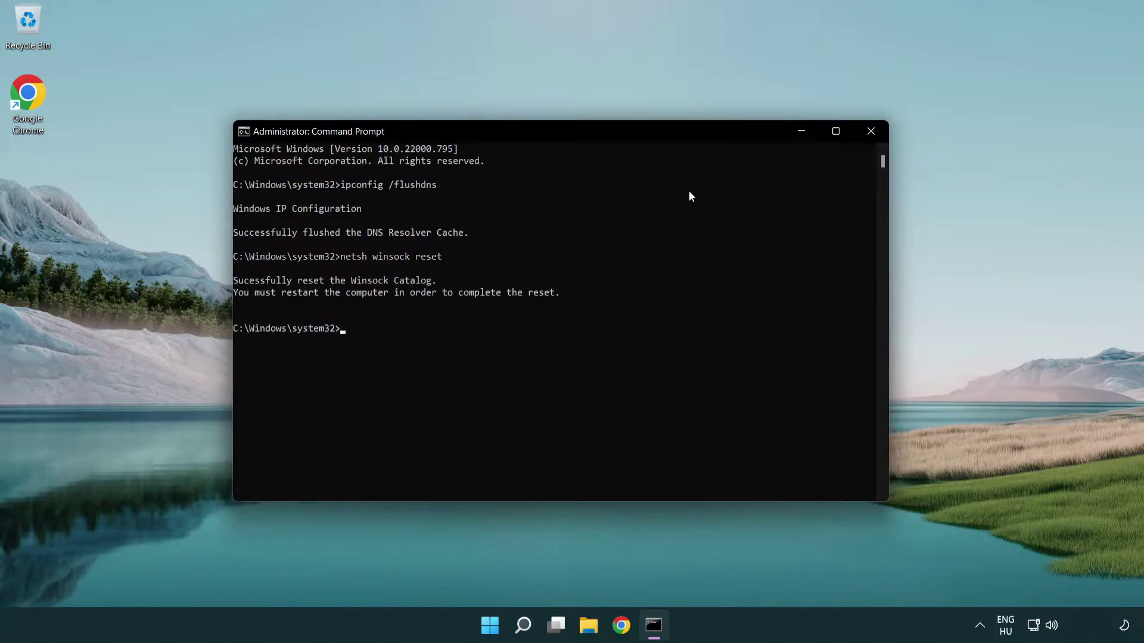
pyautogui.write('exit')
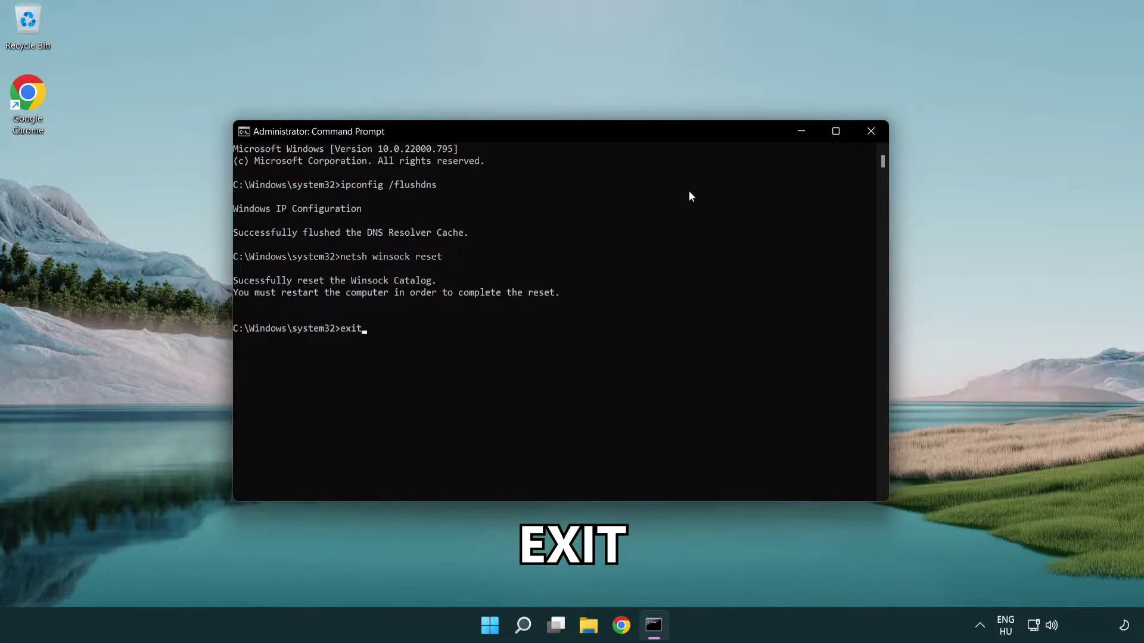
pyautogui.press('Return')
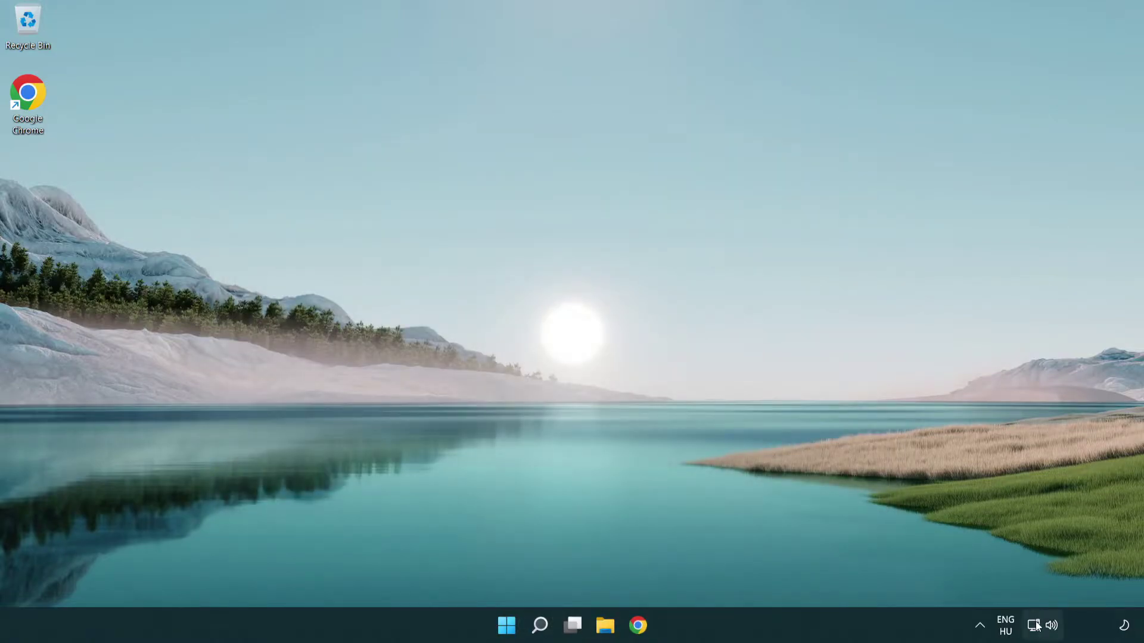
# From the taskbar network icon, reach Network & internet's Advanced network settings page.
pyautogui.rightClick(1035, 629)
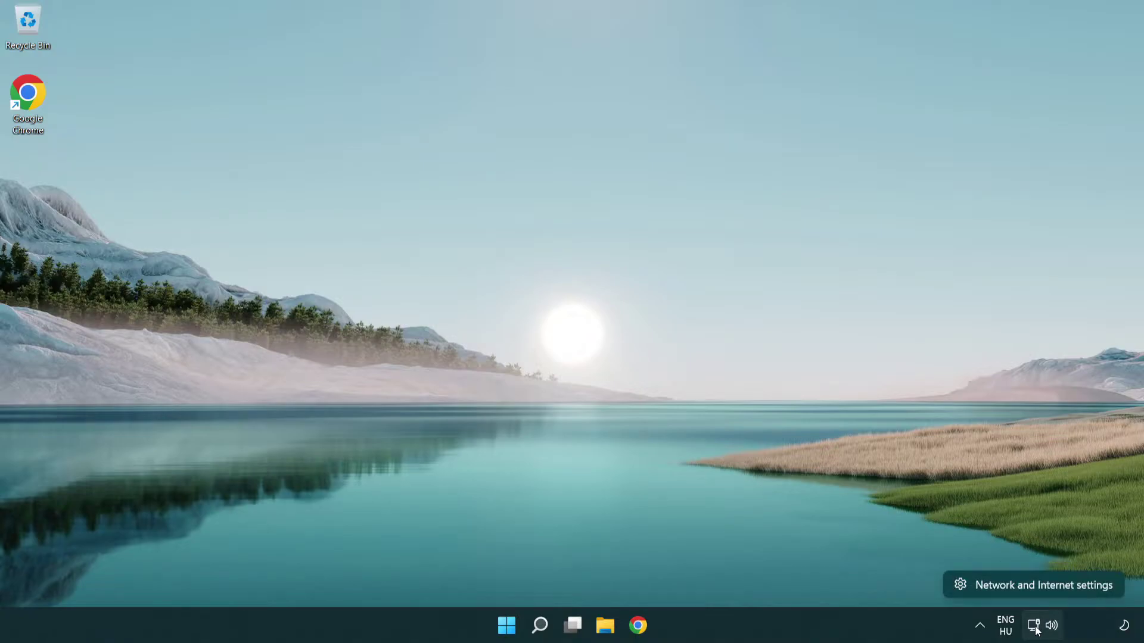
pyautogui.click(1036, 585)
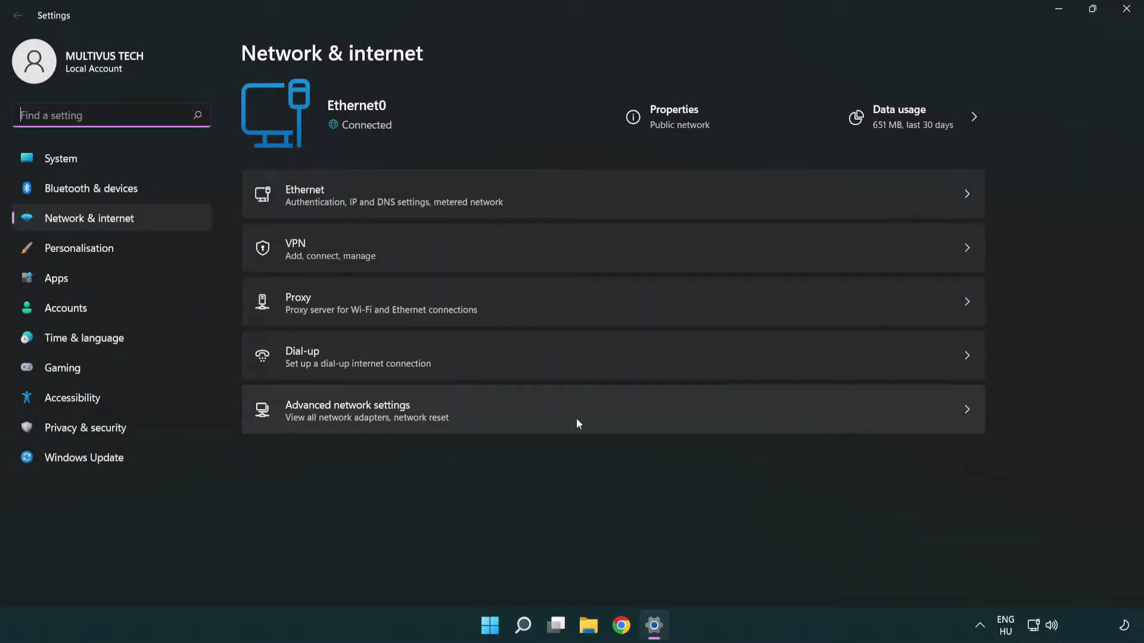
pyautogui.click(618, 423)
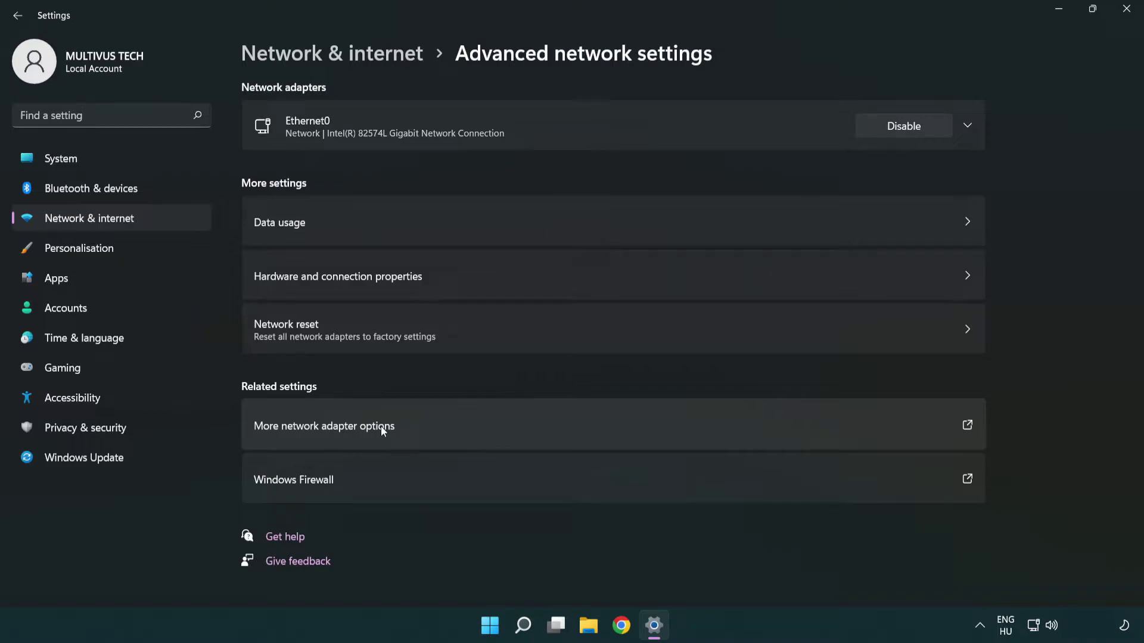
# Open Ethernet0's Properties in Network Connections and select Internet Protocol Version 4 (TCP/IPv4).
pyautogui.click(351, 430)
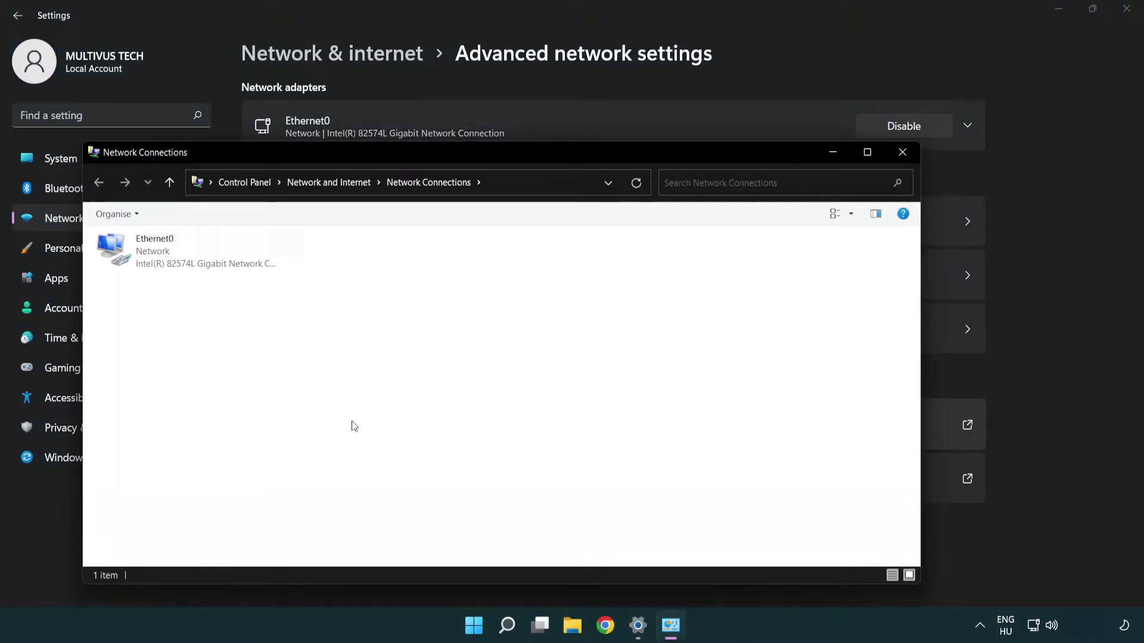
pyautogui.moveTo(418, 167); pyautogui.dragTo(499, 93)
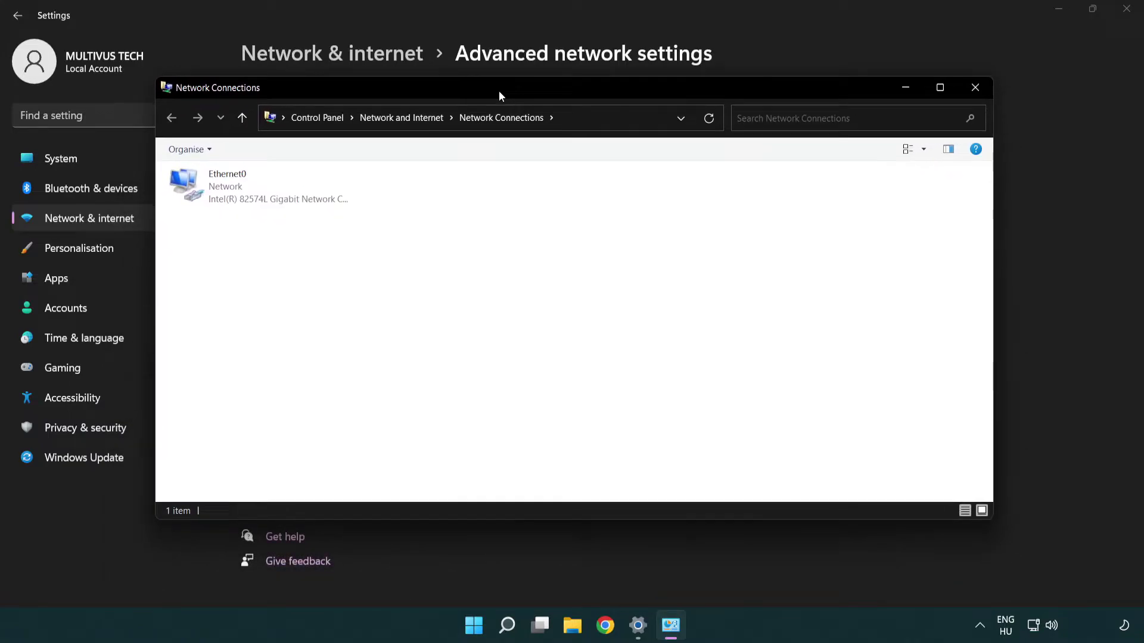
pyautogui.click(231, 191)
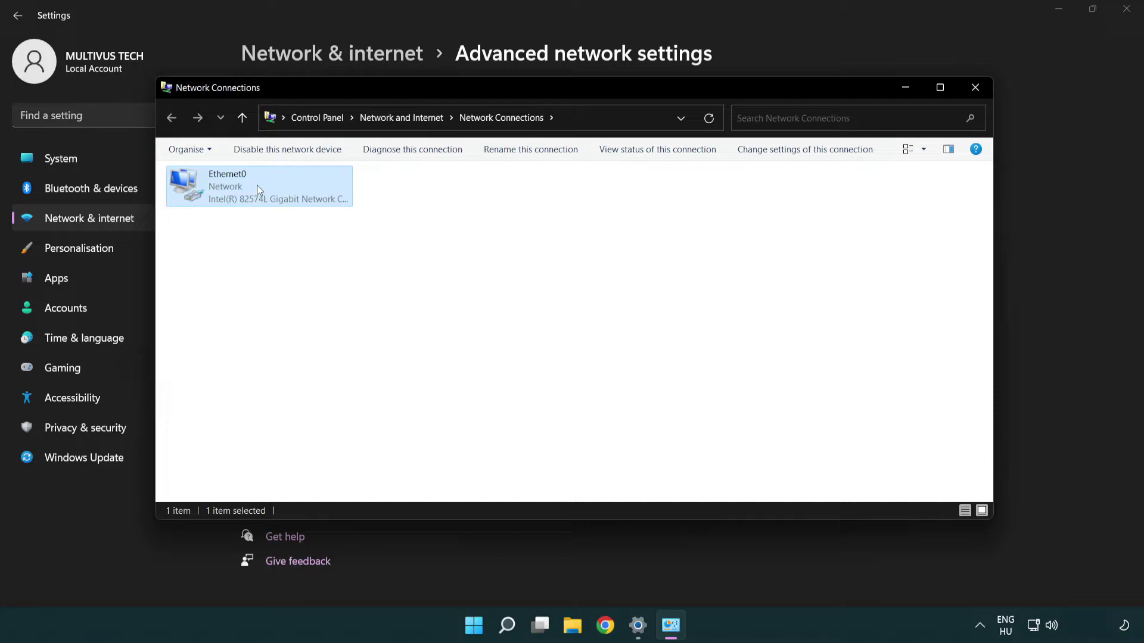
pyautogui.rightClick(257, 188)
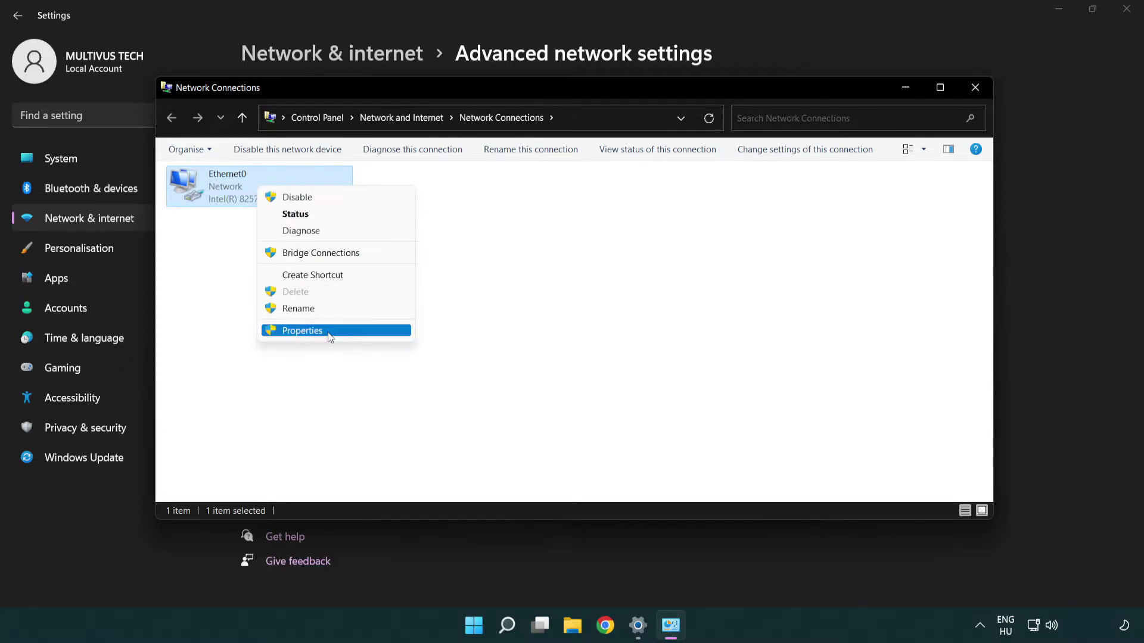
pyautogui.click(345, 331)
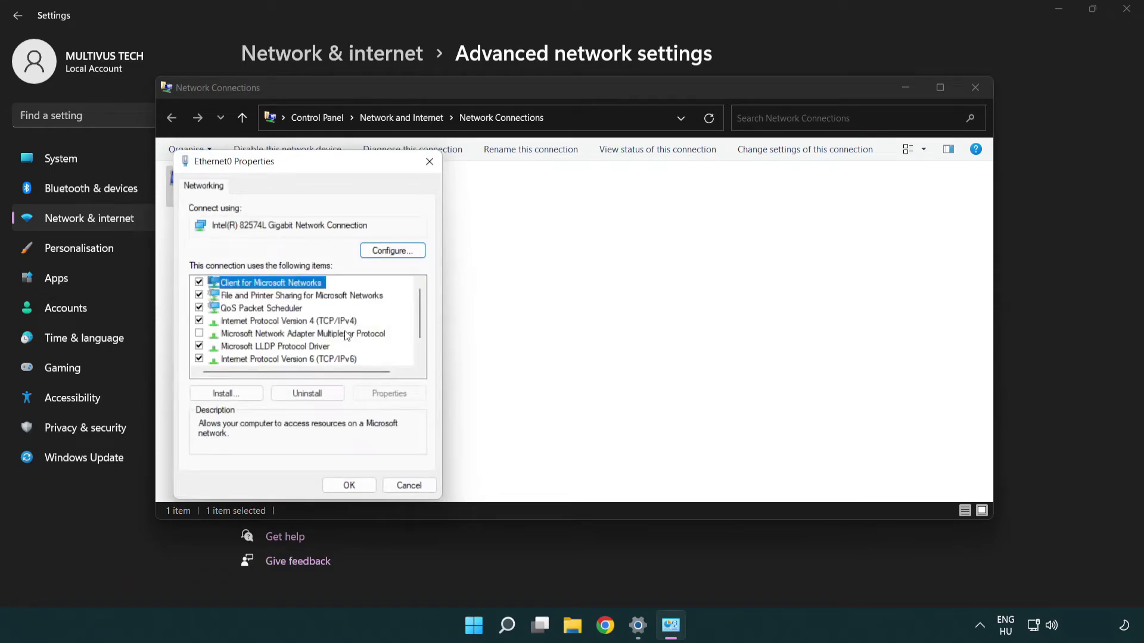
pyautogui.moveTo(293, 167); pyautogui.dragTo(555, 154)
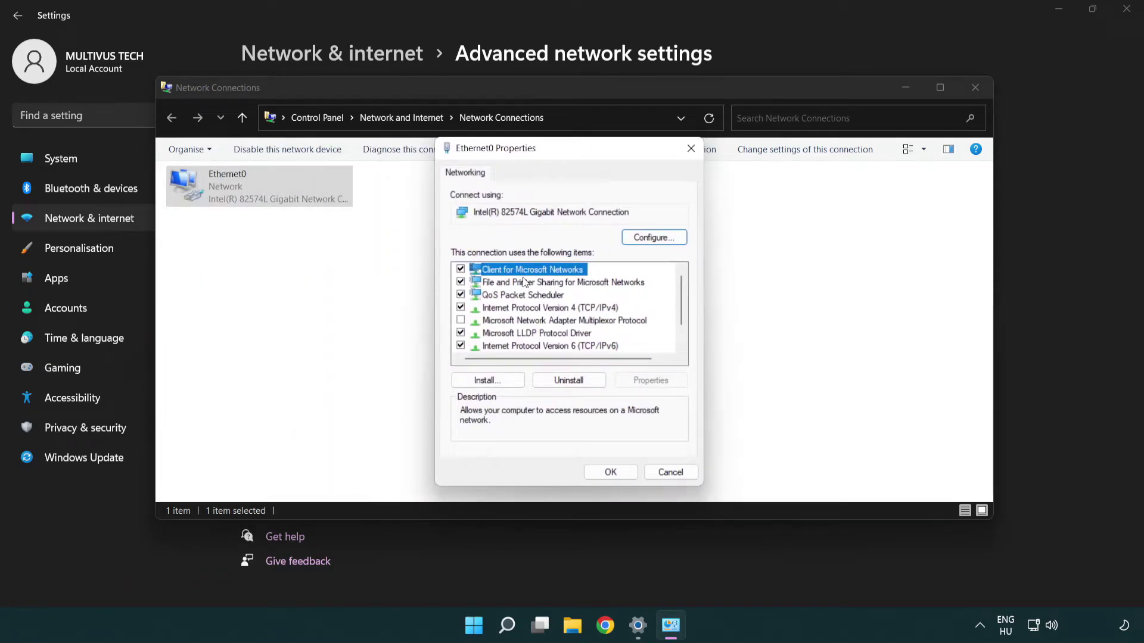
pyautogui.click(523, 309)
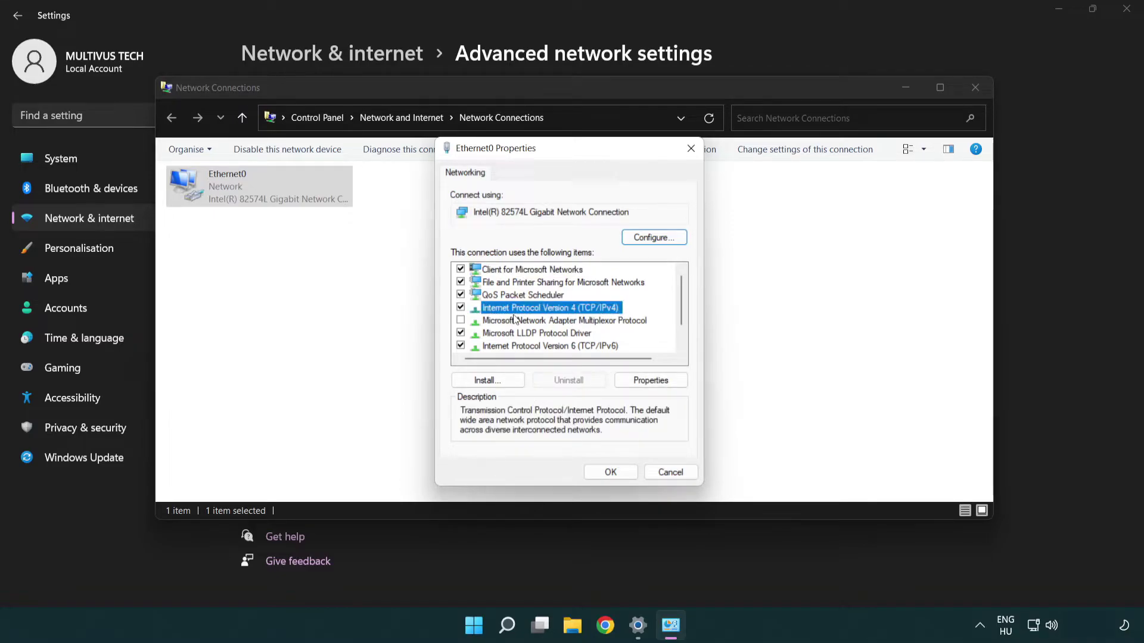
# Set Ethernet0's IPv4 preferred DNS to 8.8.8.8 and alternate to 8.8.4.4, then close both dialogs.
pyautogui.click(651, 387)
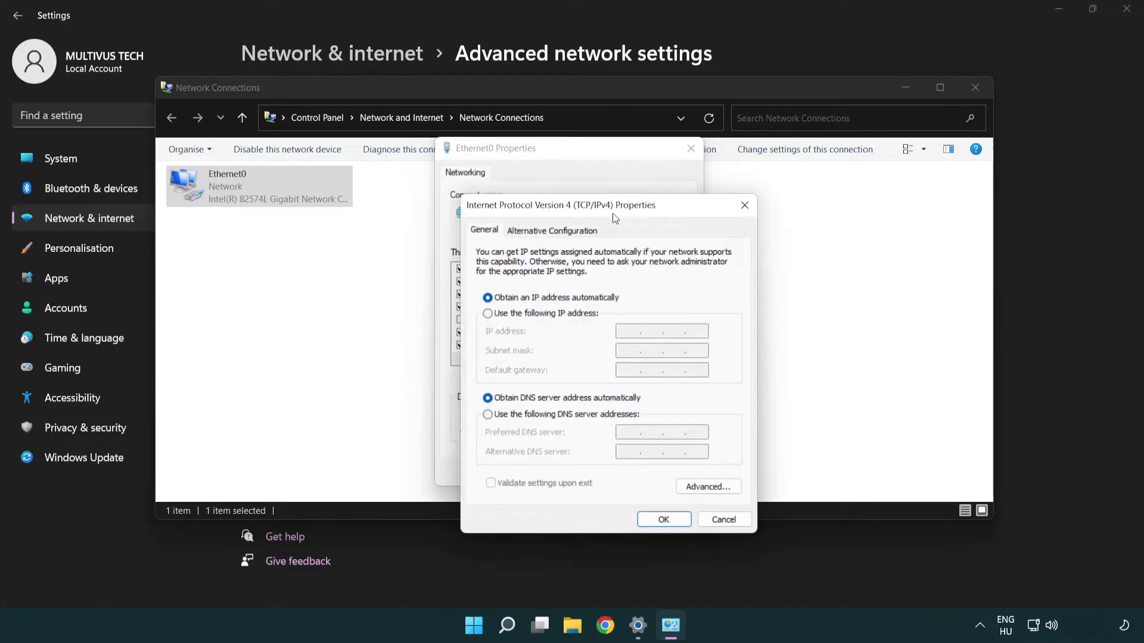
pyautogui.moveTo(616, 216); pyautogui.dragTo(571, 159)
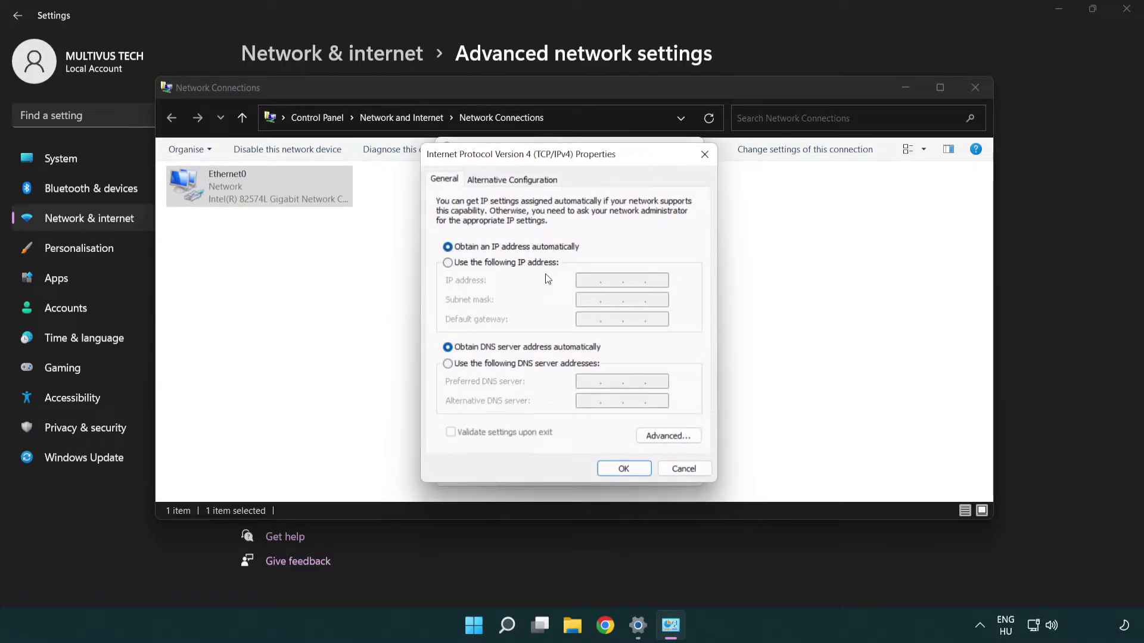
pyautogui.click(468, 369)
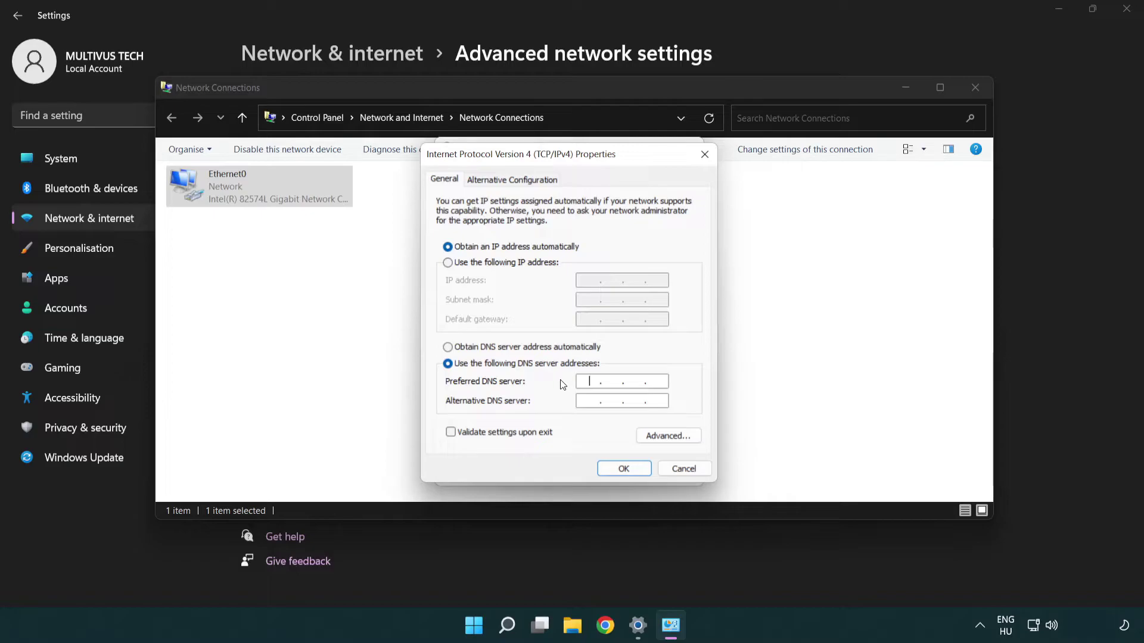
pyautogui.write('8.8.')
pyautogui.write('8.8')
pyautogui.press('Tab')
pyautogui.write('8.')
pyautogui.write('8.4.4')
pyautogui.click(622, 471)
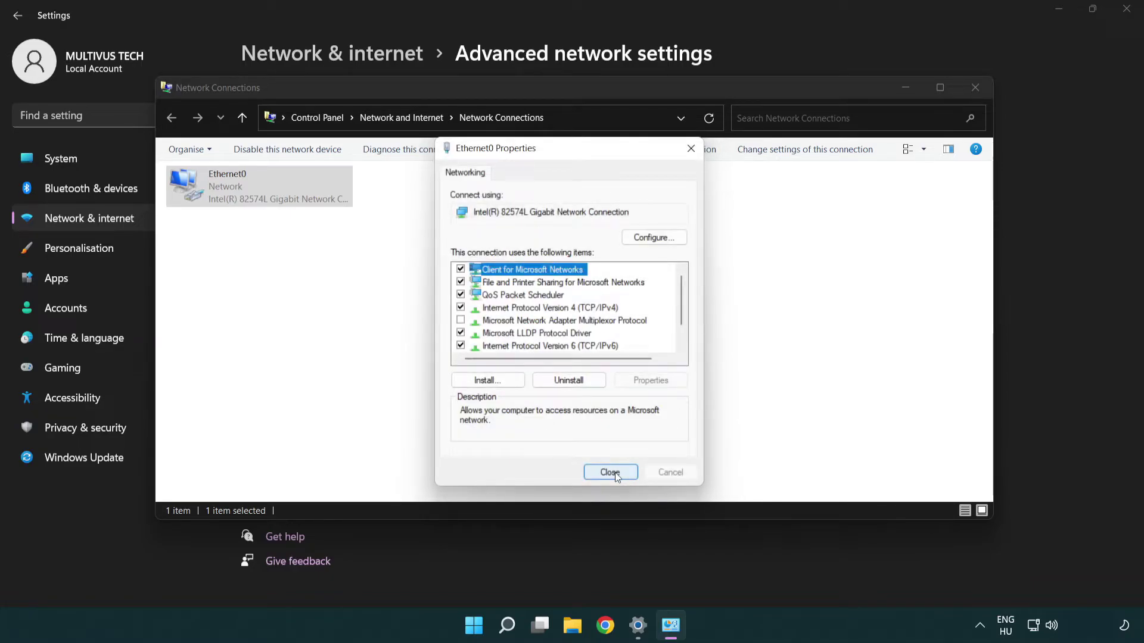
pyautogui.click(615, 472)
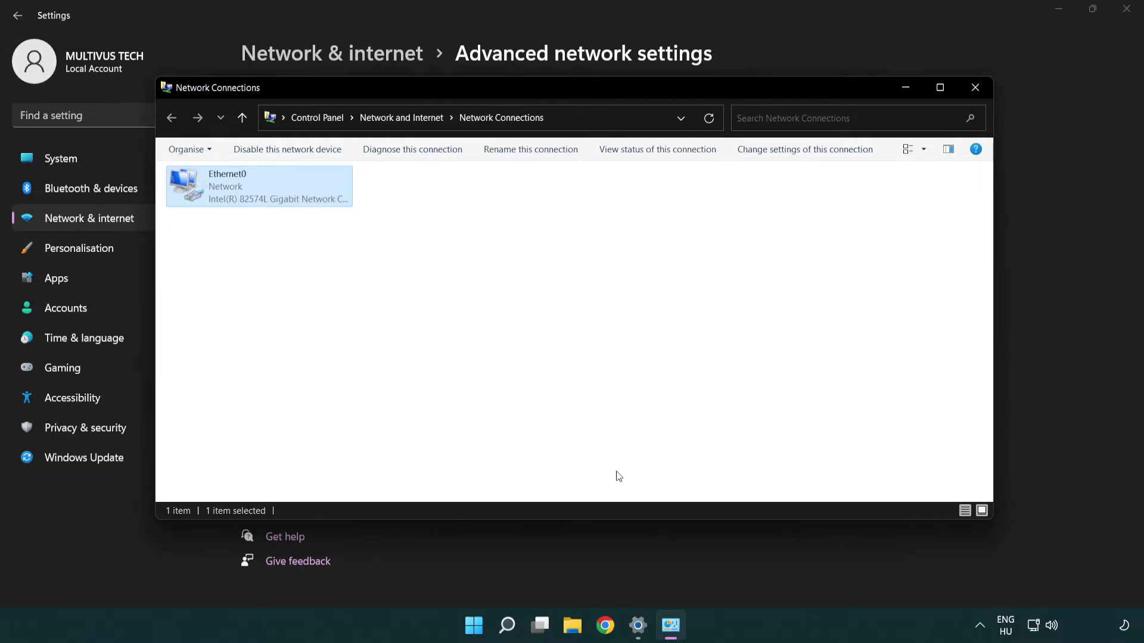
# Close Network Connections and Settings, then bring up the Start menu's power options.
pyautogui.click(975, 90)
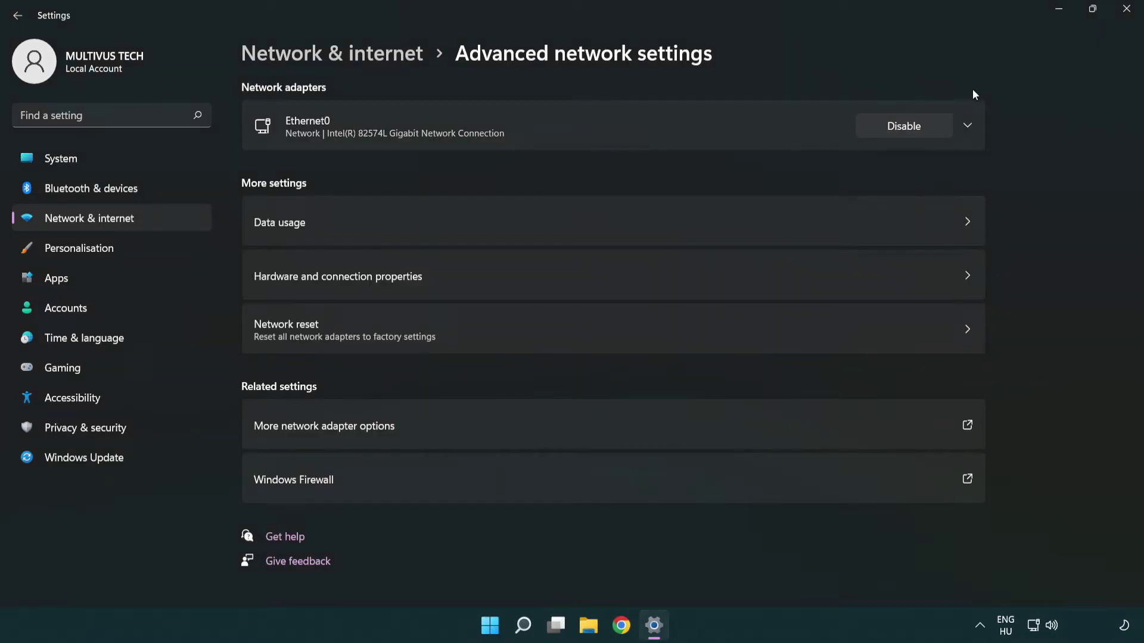
pyautogui.click(1128, 10)
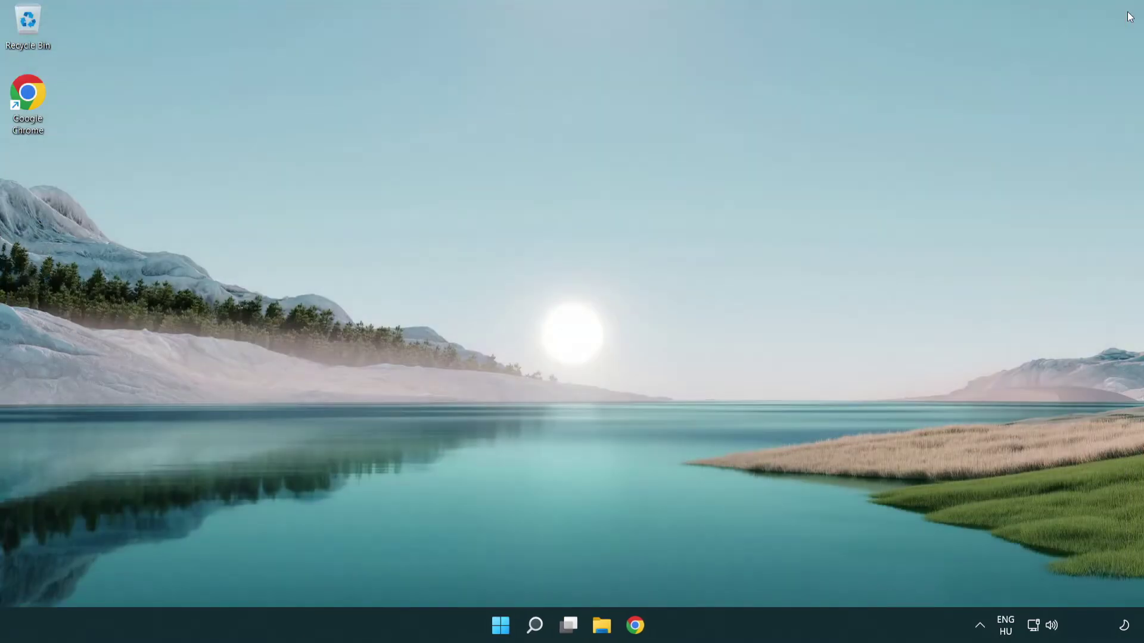
pyautogui.click(506, 625)
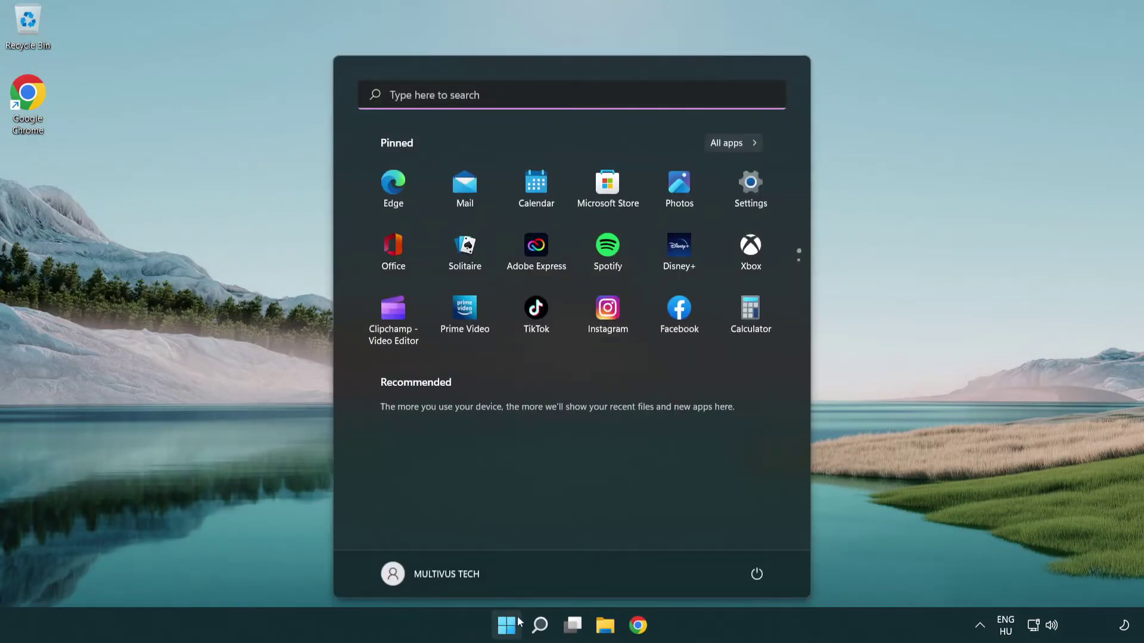
pyautogui.click(761, 578)
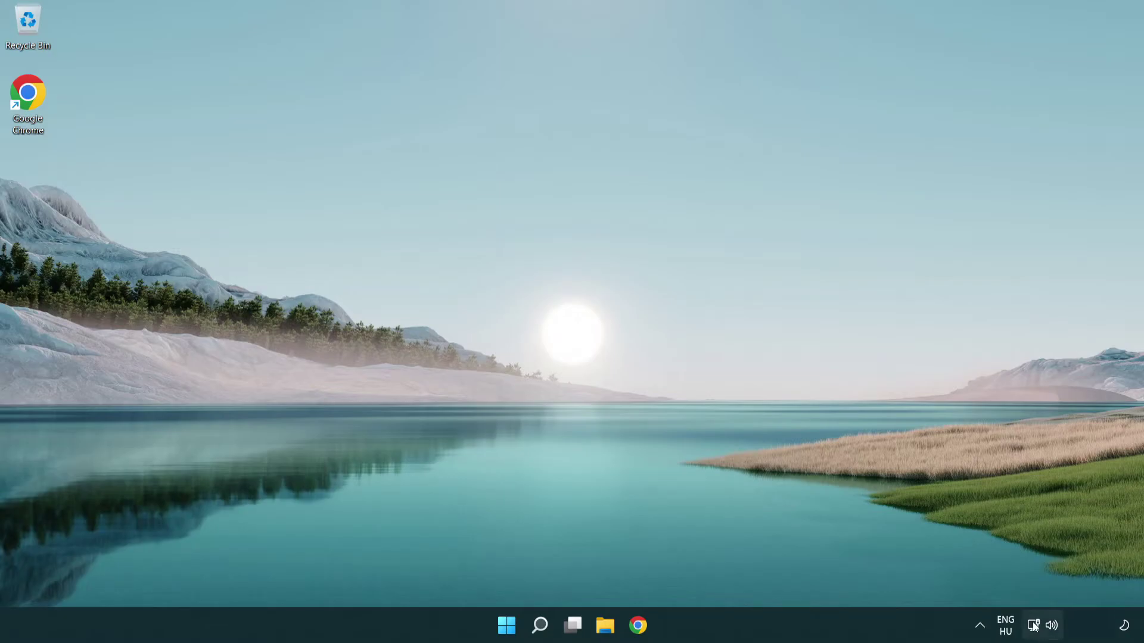
# Go to Advanced network settings > Network reset and choose Reset now.
pyautogui.rightClick(1034, 626)
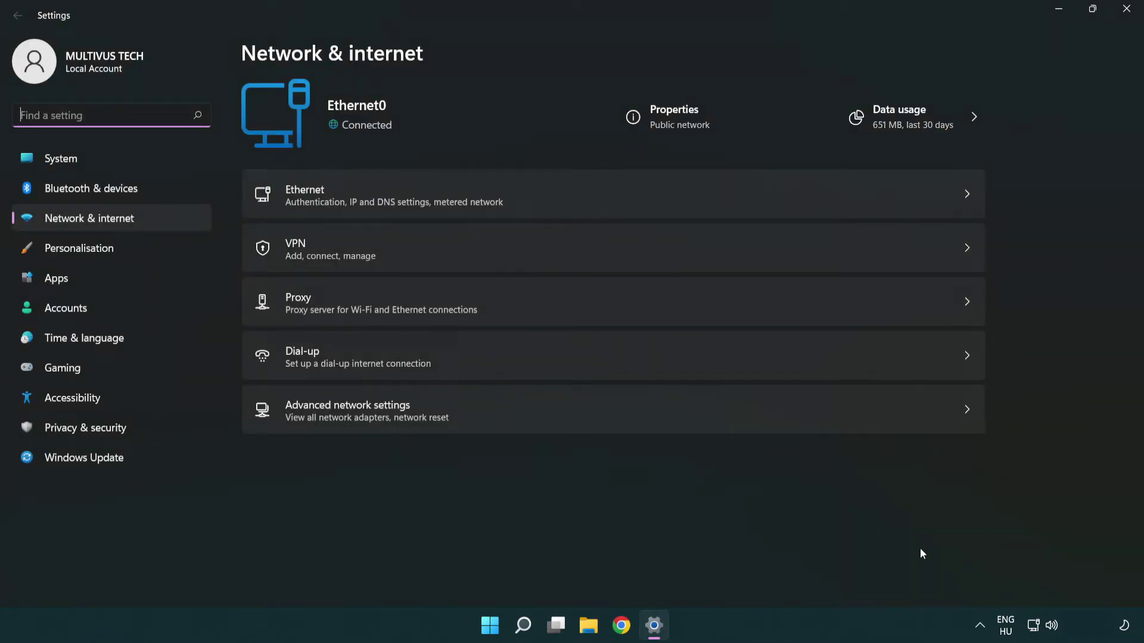
pyautogui.click(519, 412)
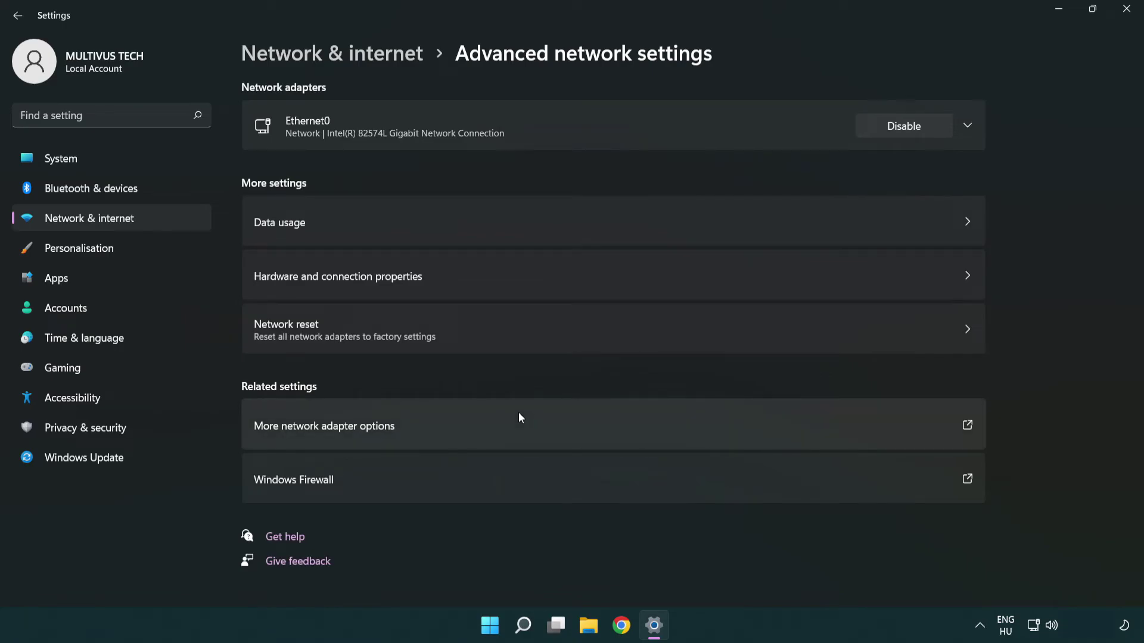
pyautogui.click(516, 344)
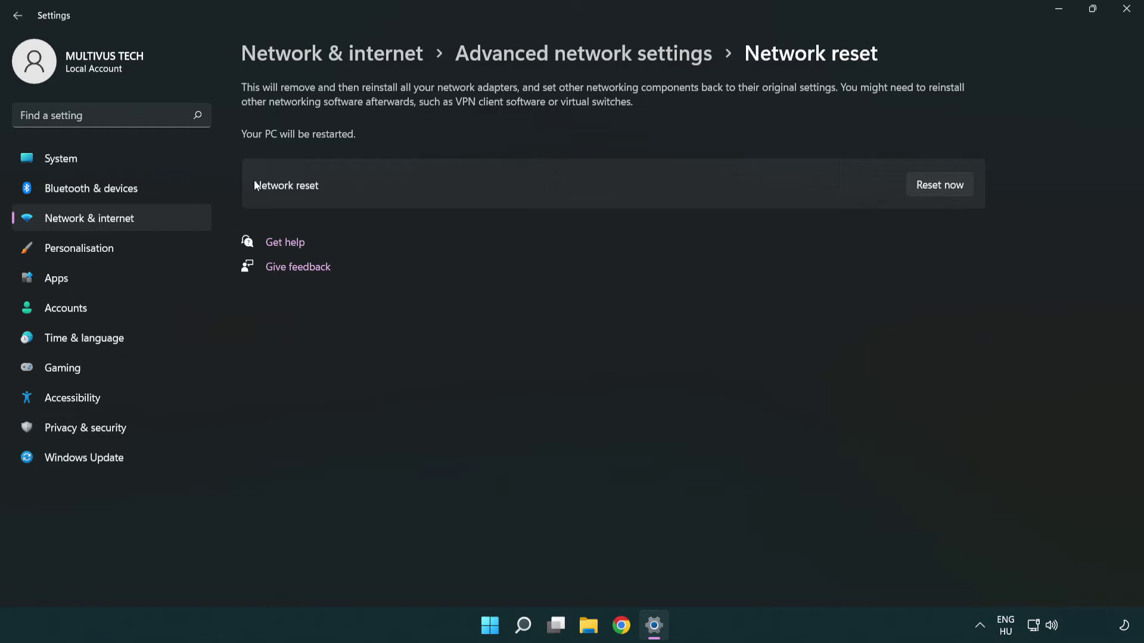
pyautogui.click(951, 189)
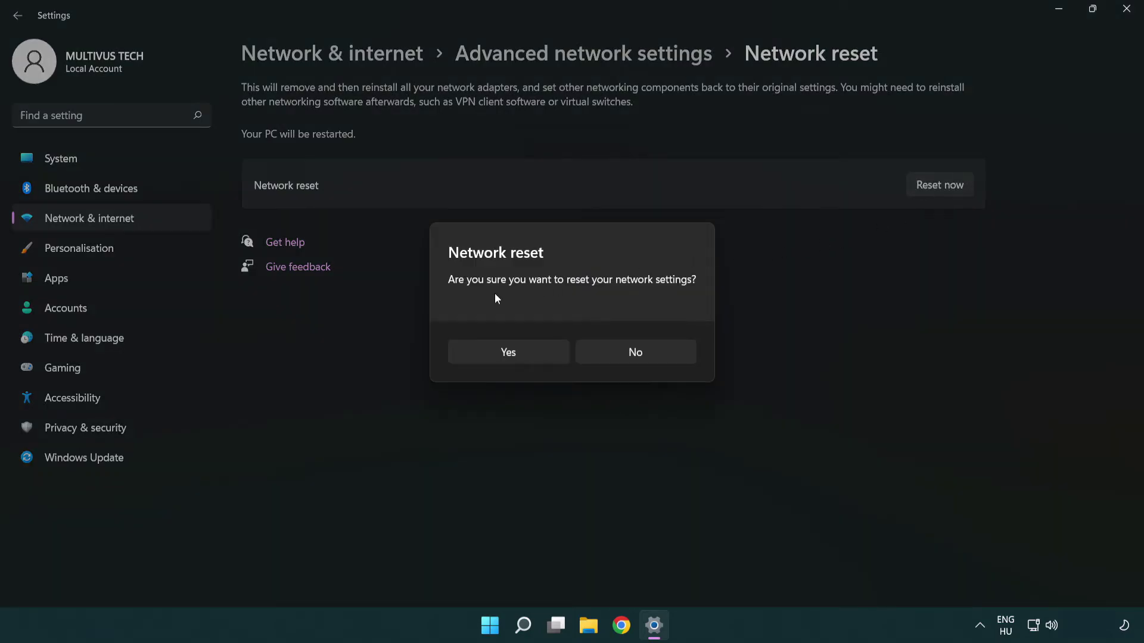
# Confirm the network reset, dismiss the five-minute sign-out notice, and close Settings.
pyautogui.click(519, 359)
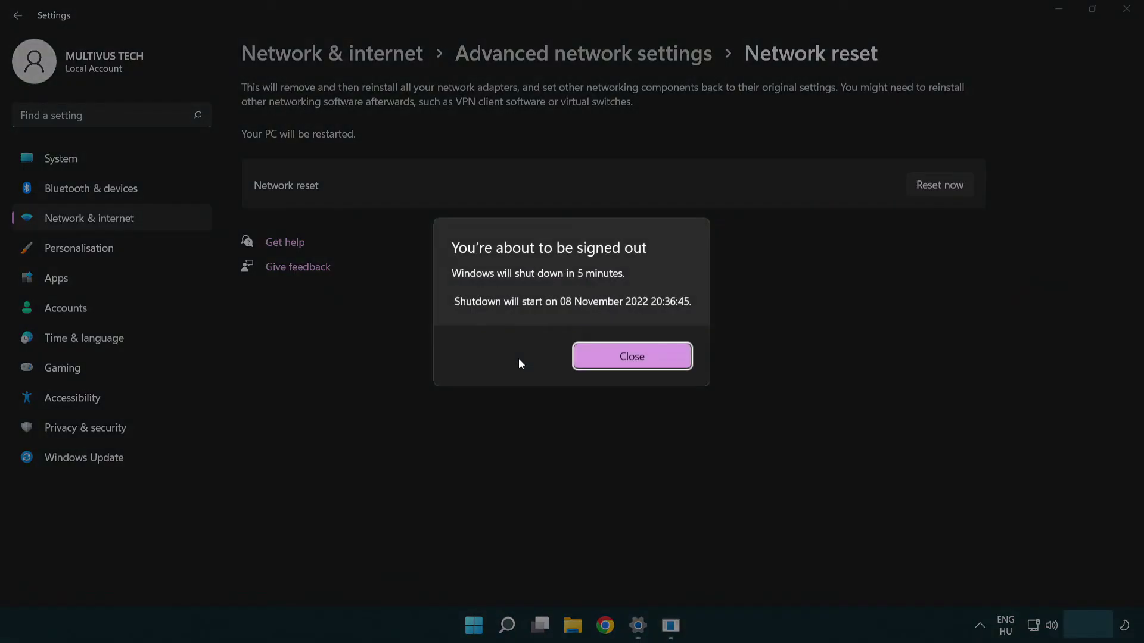
pyautogui.click(649, 356)
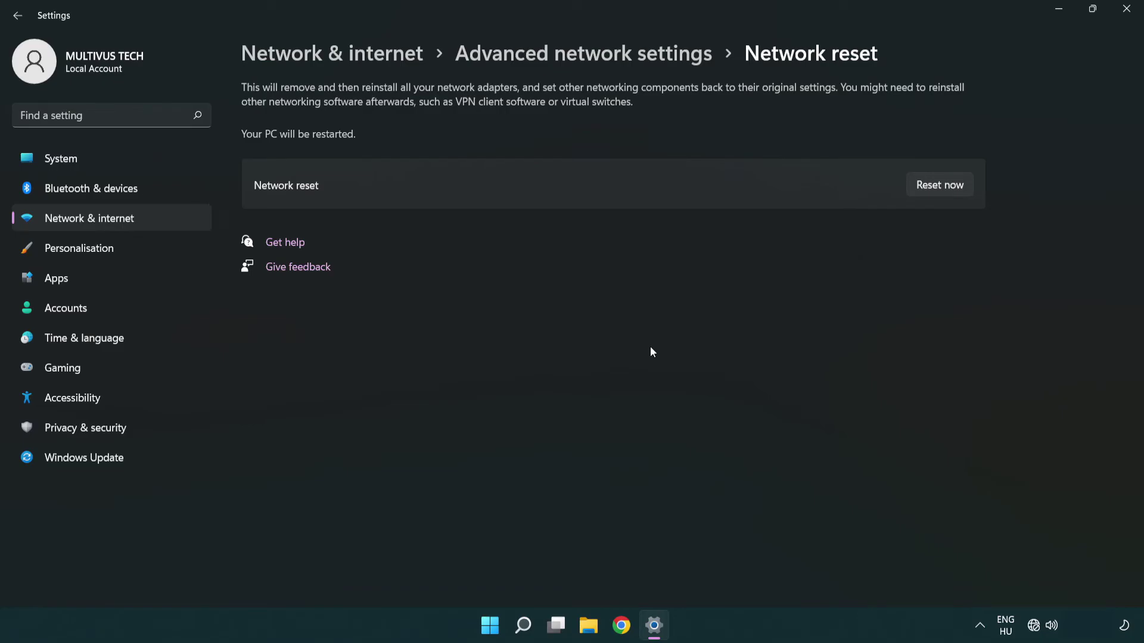
pyautogui.click(1126, 10)
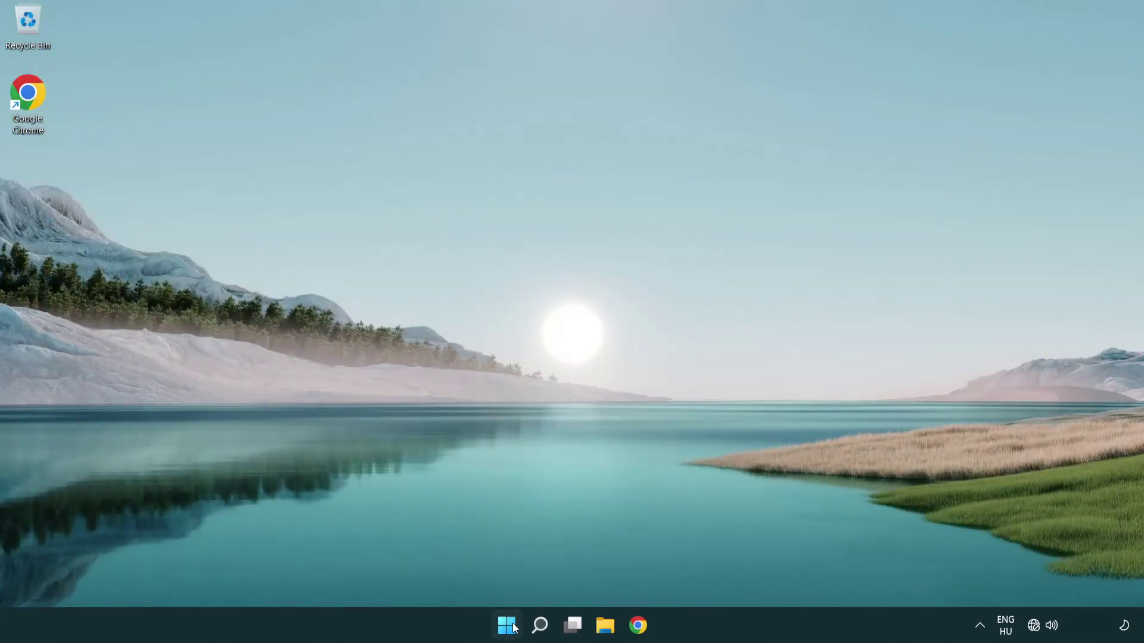
# Open Start and expand the power button menu listing Sleep, Shut down and Restart.
pyautogui.click(507, 625)
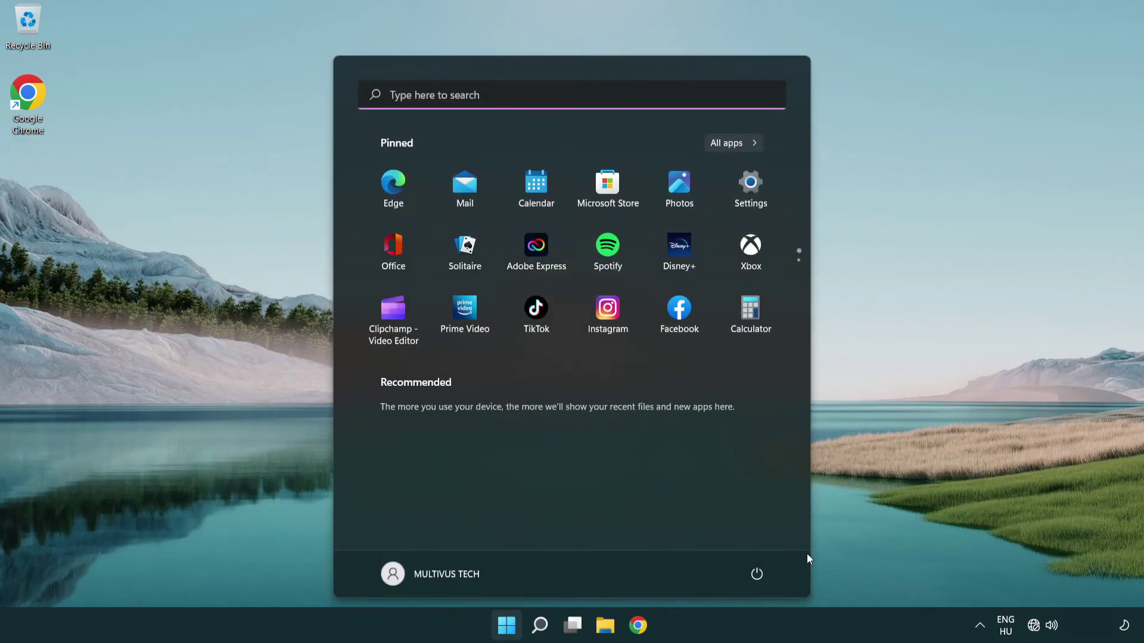
pyautogui.click(756, 573)
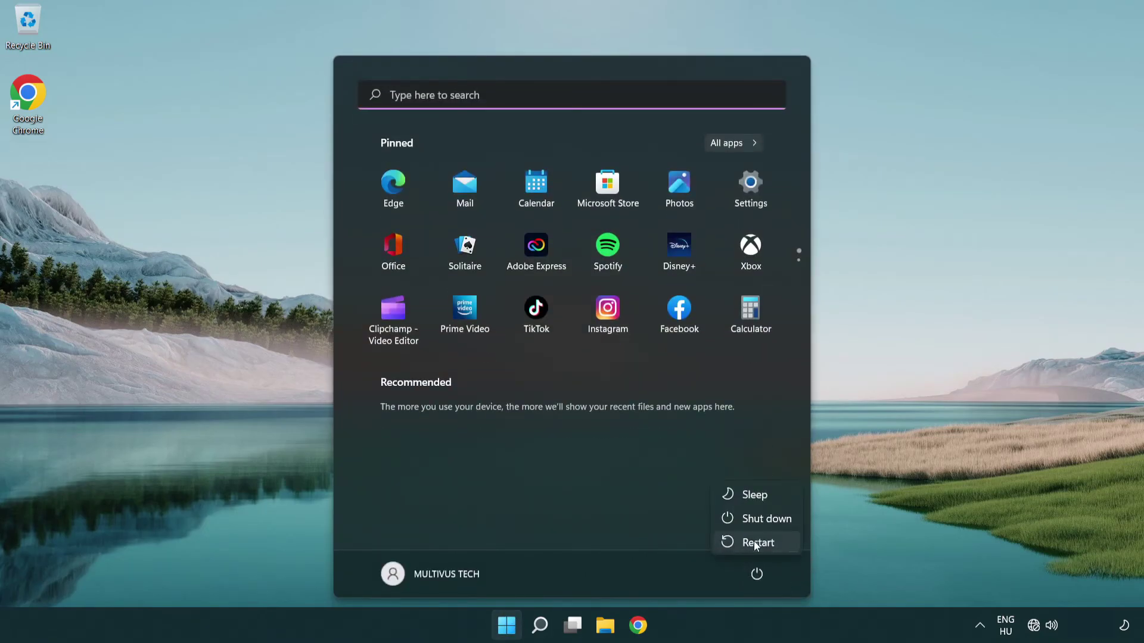